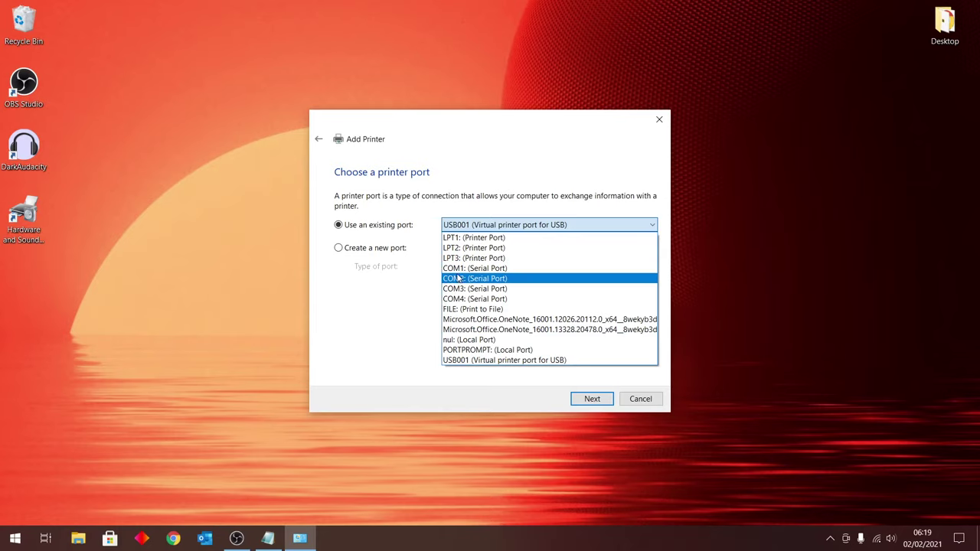
Step: Close the open Add Printer wizard and open the Printers & scanners system settings
{"action": "left_click", "coordinate": [391, 322]}
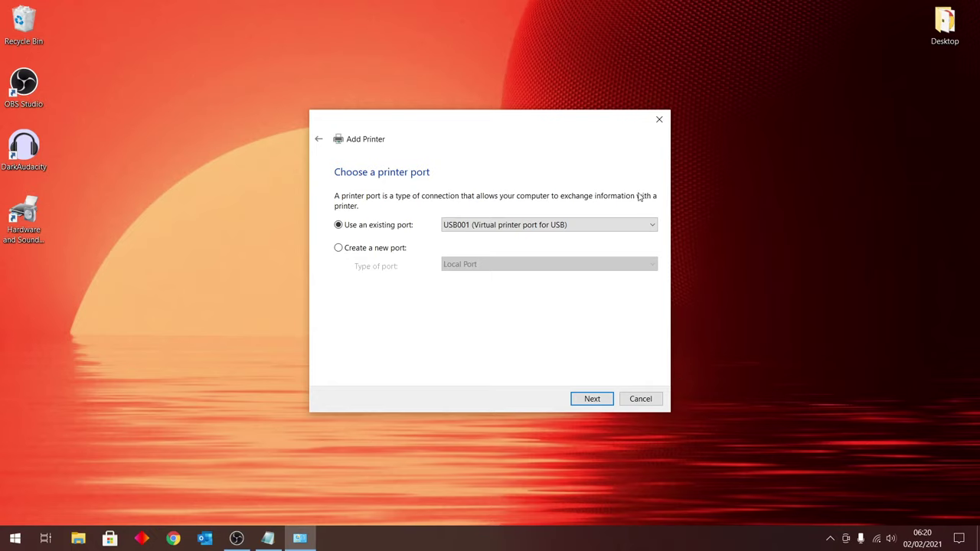
{"action": "left_click", "coordinate": [656, 125]}
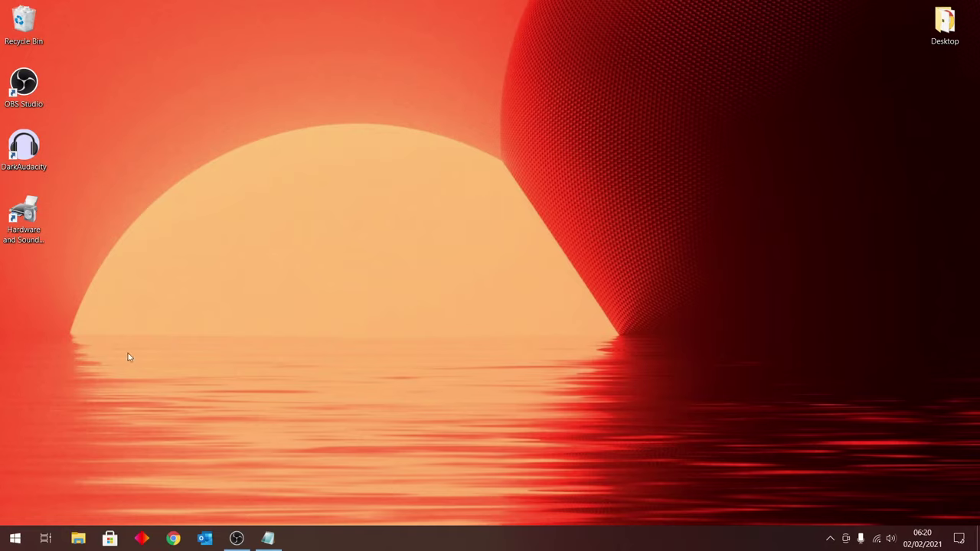
{"action": "left_click", "coordinate": [14, 541]}
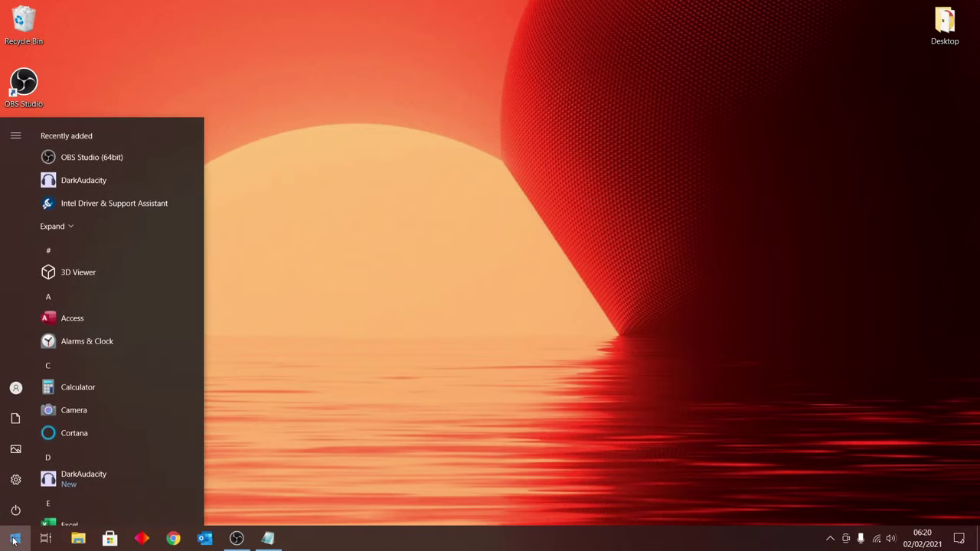
{"action": "type", "text": "prin"}
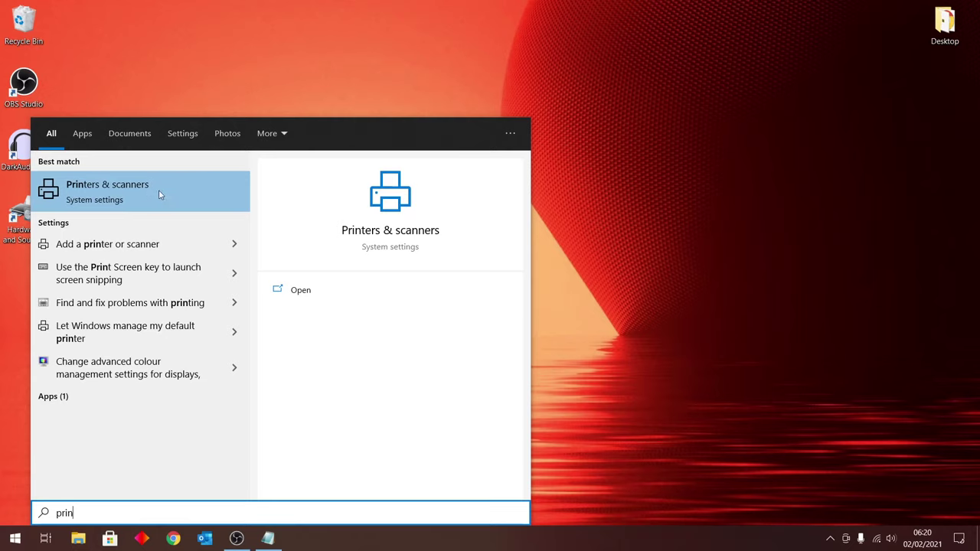
{"action": "left_click", "coordinate": [107, 197]}
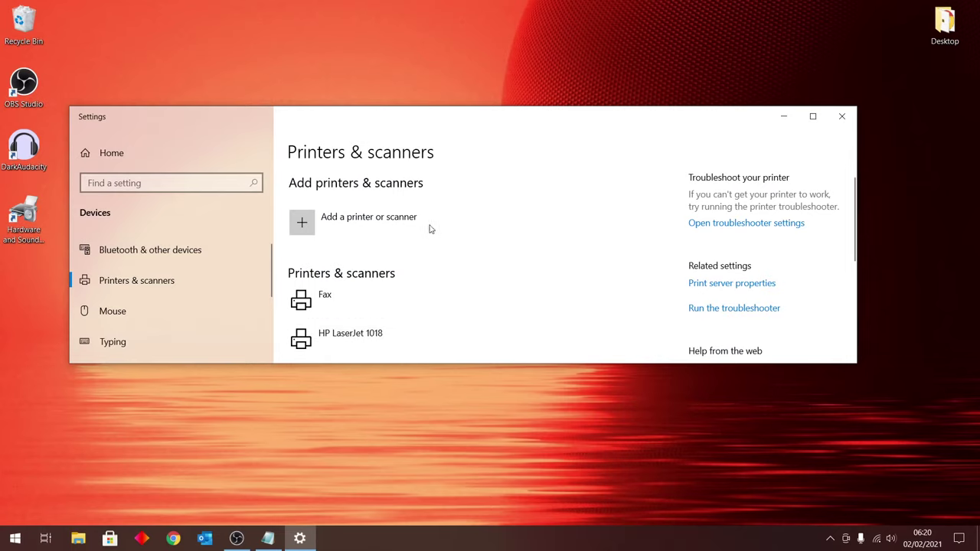
Step: Start adding a printer that isn't listed, and close the Settings window while keeping the Add Printer wizard open
{"action": "left_click", "coordinate": [375, 230]}
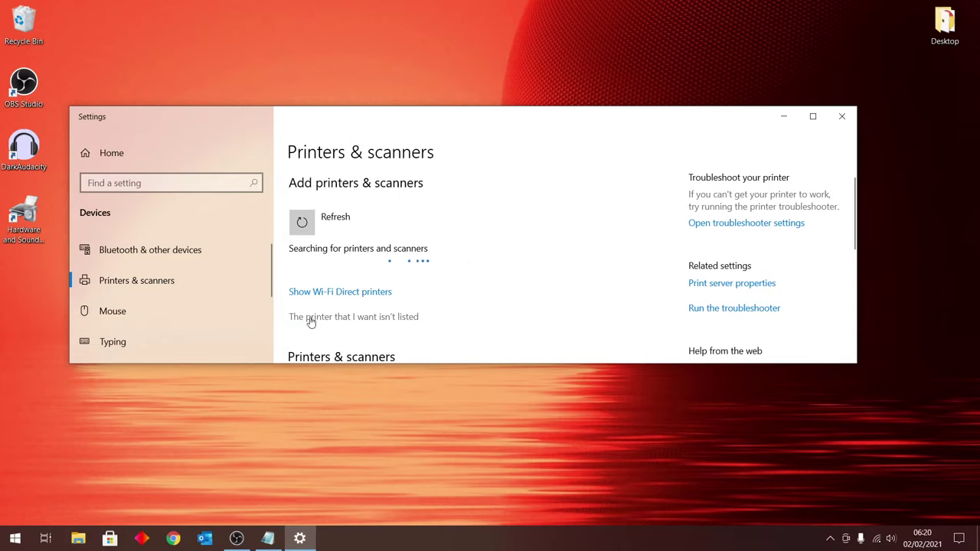
{"action": "left_click", "coordinate": [310, 319]}
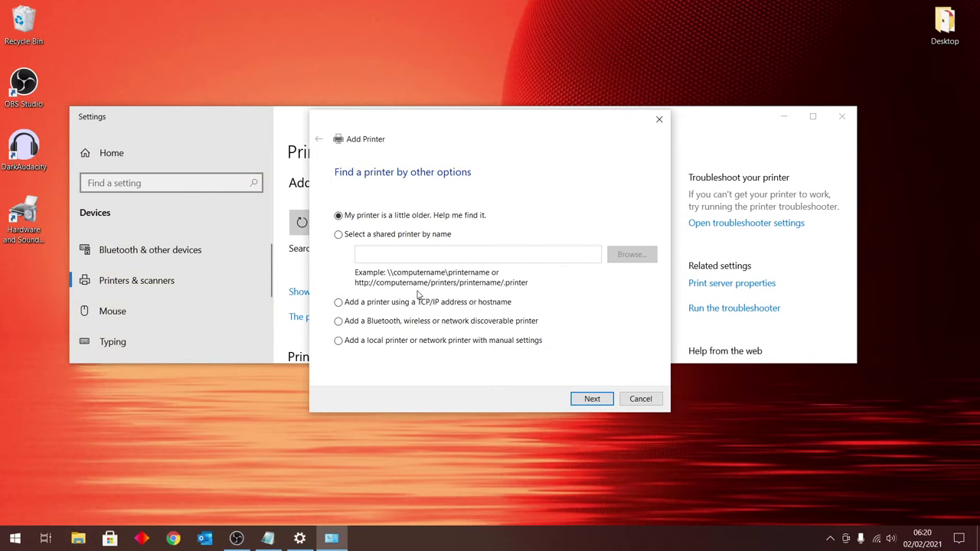
{"action": "left_click", "coordinate": [847, 118]}
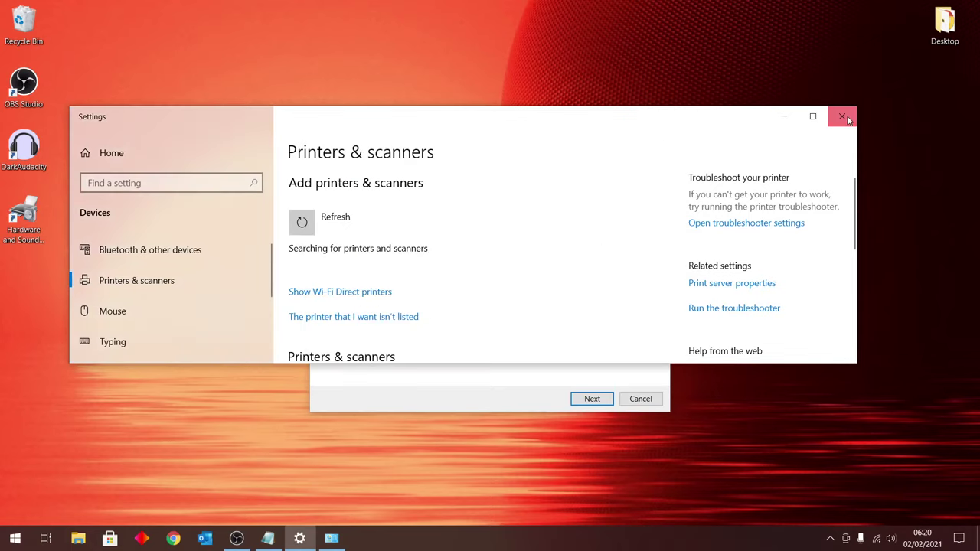
{"action": "left_click", "coordinate": [844, 117]}
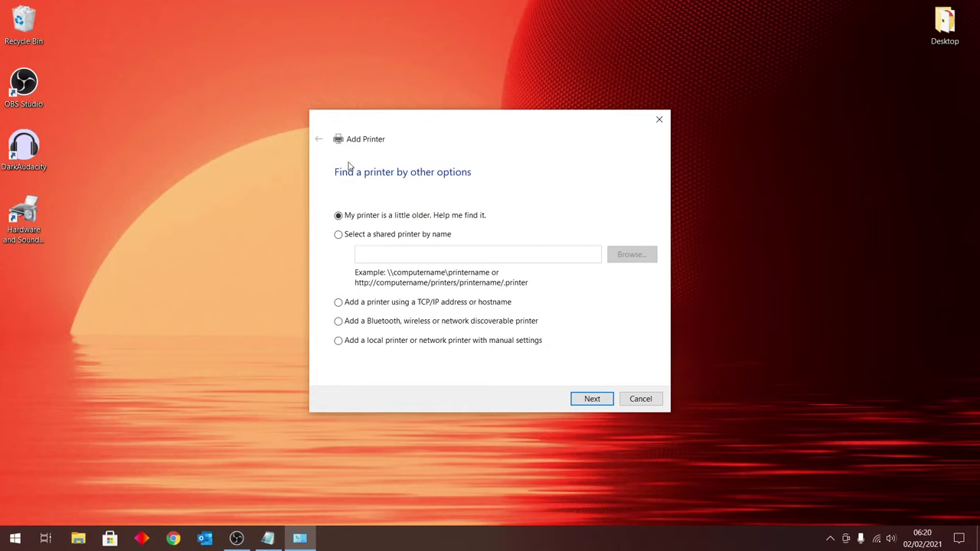
Step: Choose to add a local or network printer with manual settings, and look through the existing printer ports
{"action": "left_click", "coordinate": [338, 344]}
{"action": "left_click", "coordinate": [589, 399]}
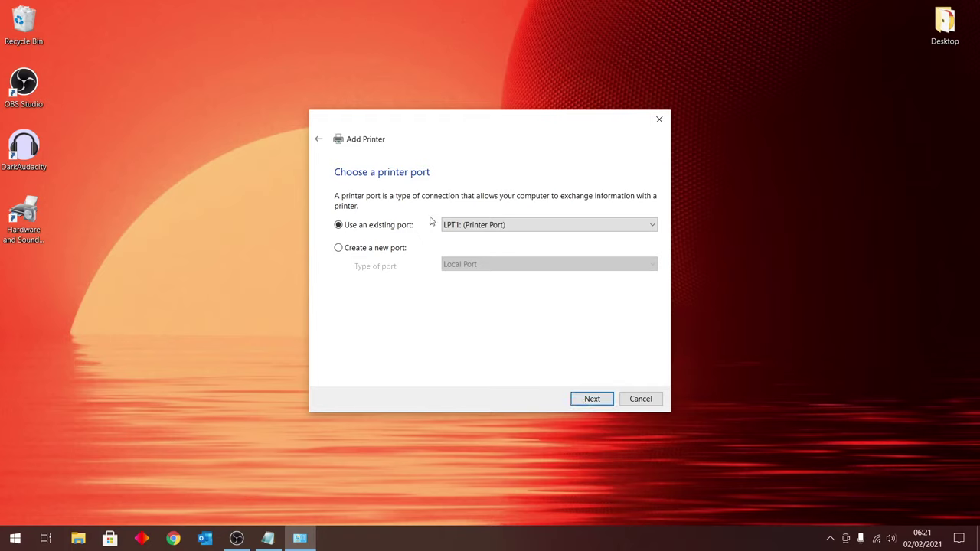
{"action": "left_click", "coordinate": [497, 227]}
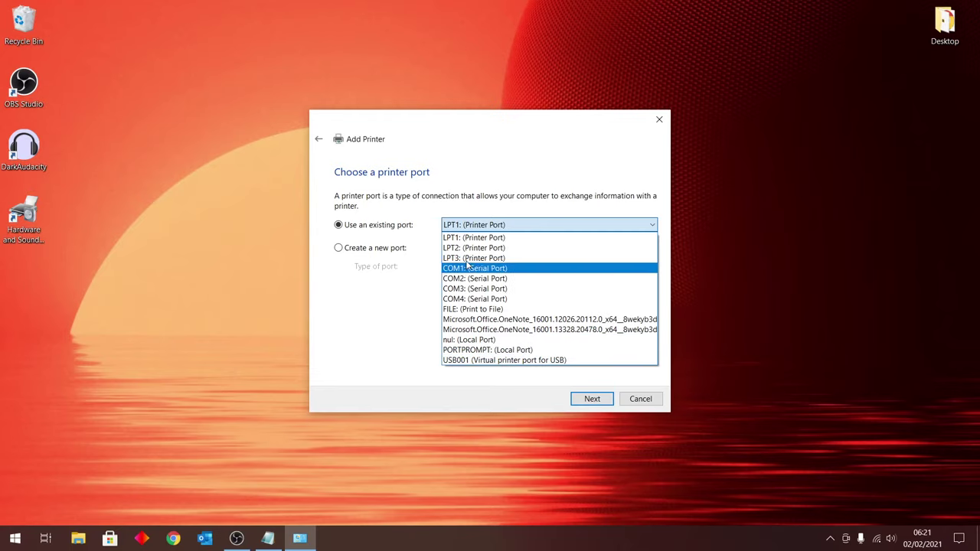
{"action": "left_click", "coordinate": [385, 345]}
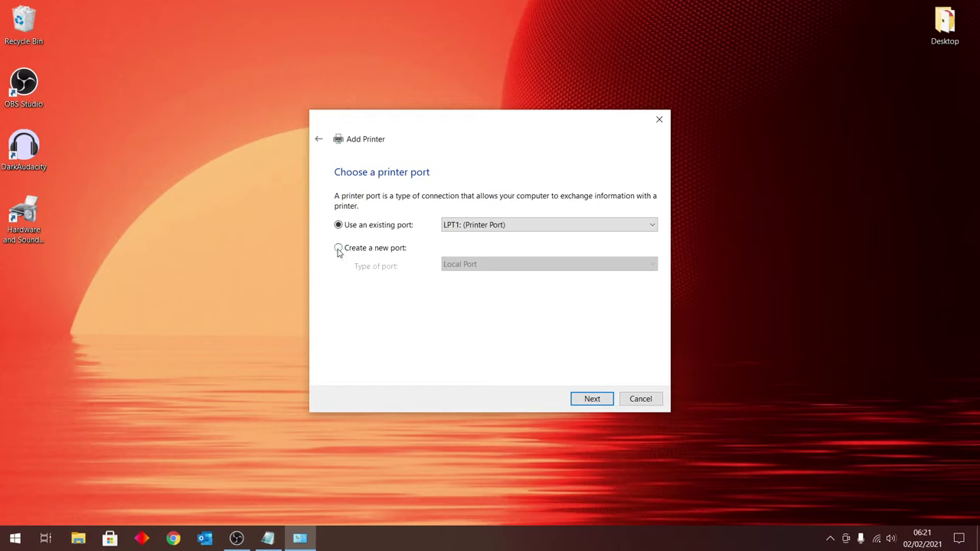
Step: Choose to create a new port of type Local Port and proceed to naming it
{"action": "left_click", "coordinate": [339, 249]}
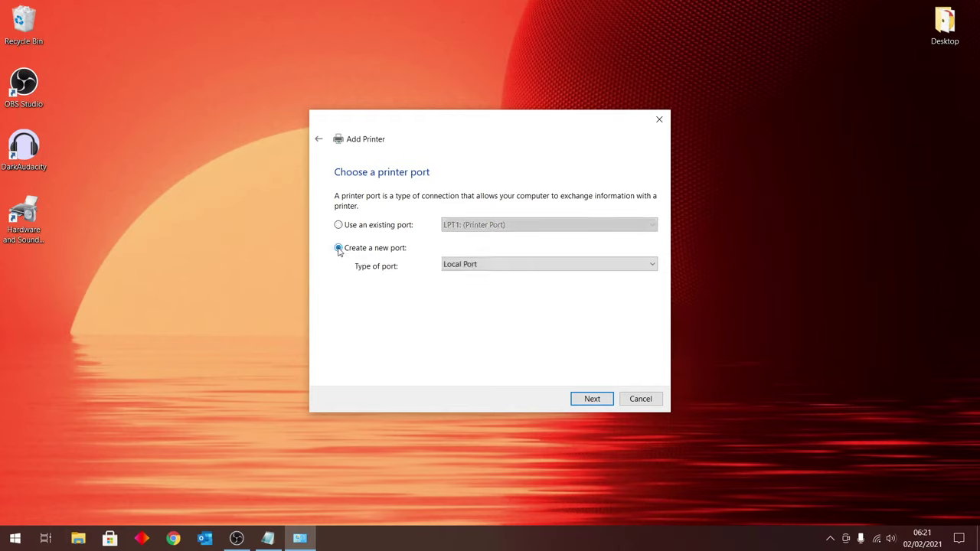
{"action": "left_click", "coordinate": [475, 267]}
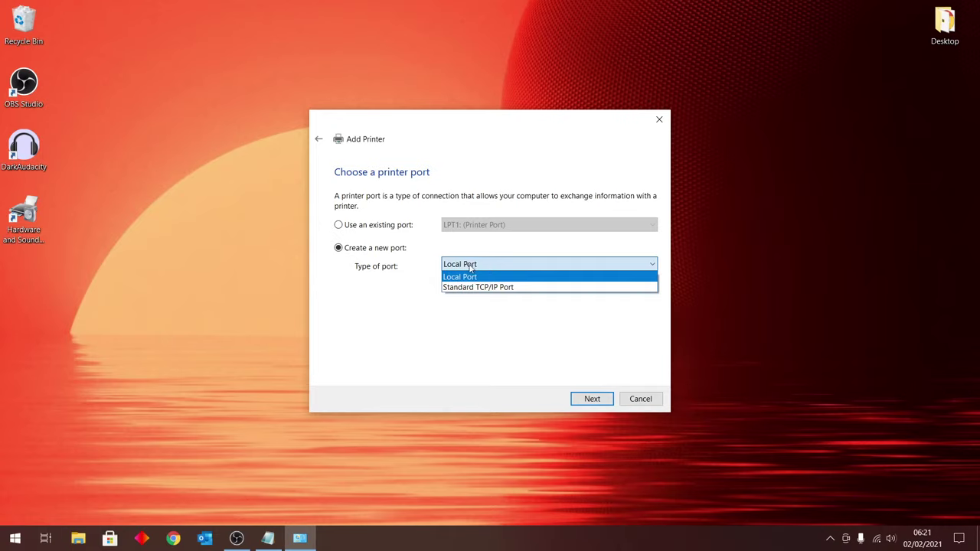
{"action": "left_click", "coordinate": [453, 274]}
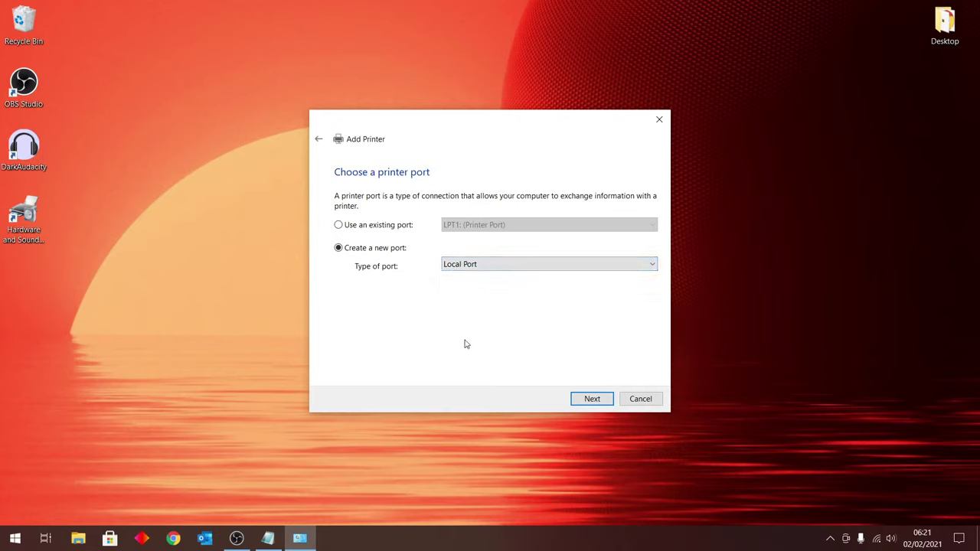
{"action": "left_click", "coordinate": [581, 404]}
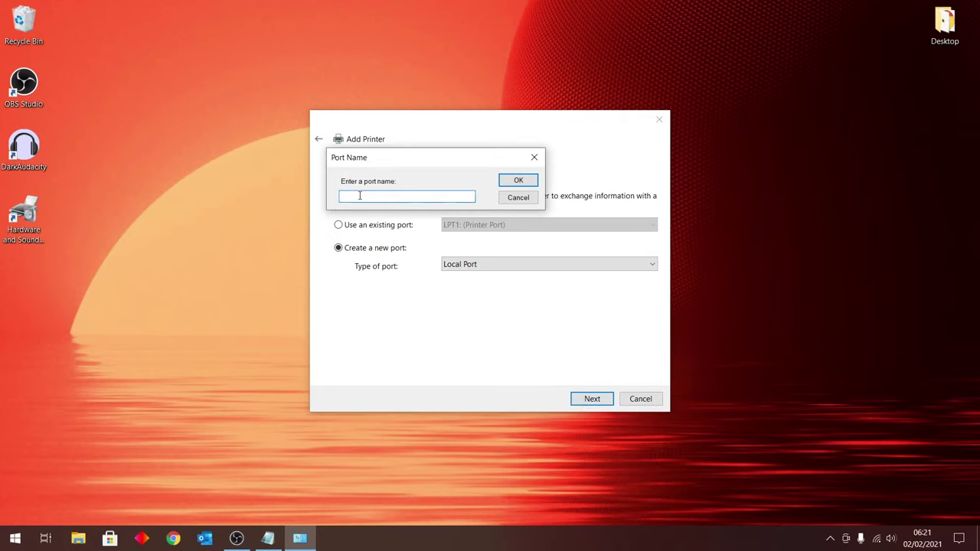
Step: Check the port name format in the Notepad note and begin the new port's name with \\
{"action": "left_click", "coordinate": [269, 537]}
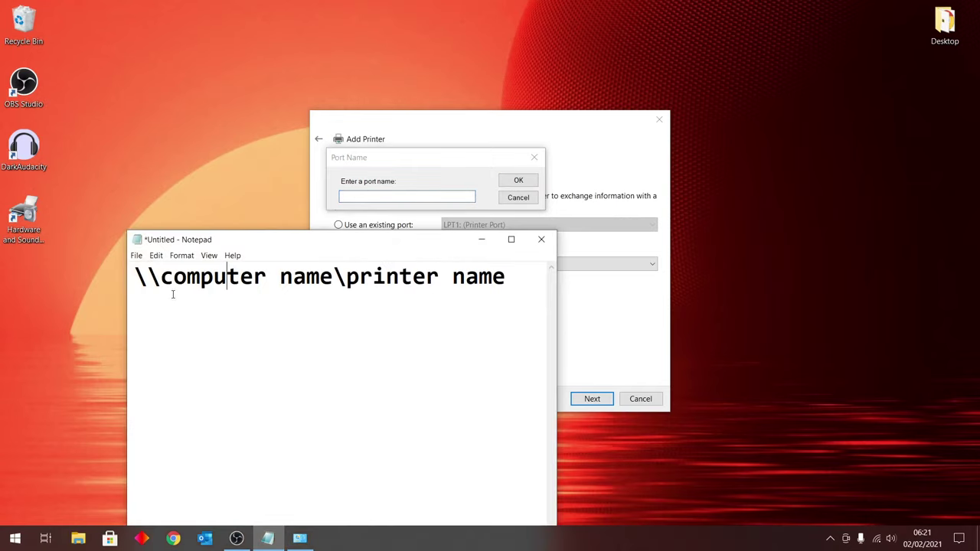
{"action": "left_click", "coordinate": [162, 307]}
{"action": "left_click_drag", "start_coordinate": [334, 277], "coordinate": [514, 290]}
{"action": "left_click", "coordinate": [374, 298]}
{"action": "left_click", "coordinate": [458, 328]}
{"action": "left_click", "coordinate": [364, 197]}
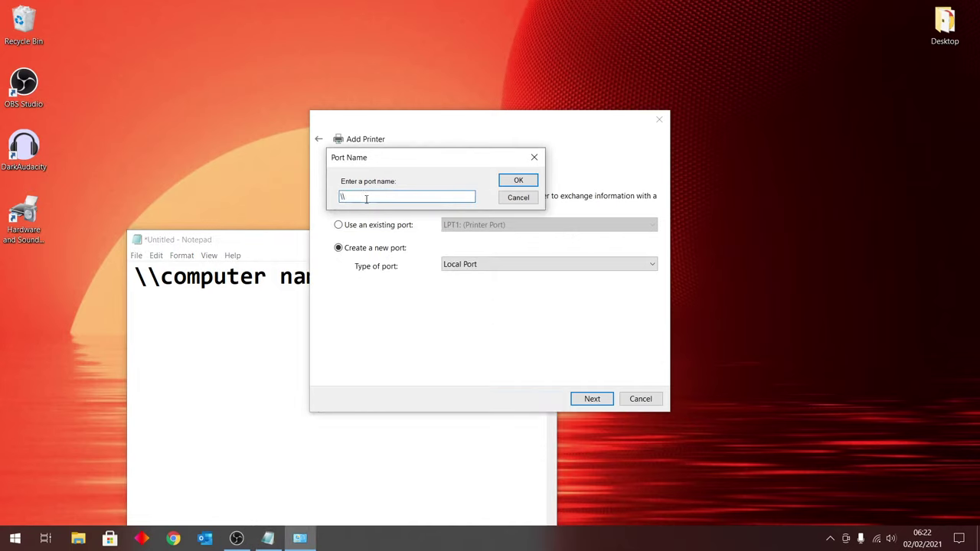
Step: Review the computer name part of the port name format in the Notepad note, and minimize the note
{"action": "left_click", "coordinate": [262, 366]}
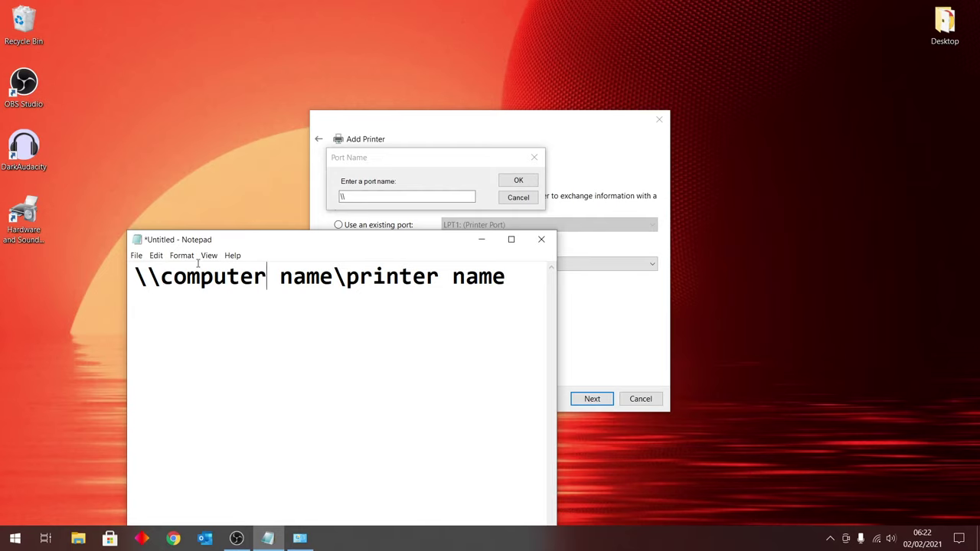
{"action": "left_click", "coordinate": [161, 276]}
{"action": "left_click_drag", "start_coordinate": [161, 277], "coordinate": [334, 277]}
{"action": "left_click", "coordinate": [331, 345]}
{"action": "left_click", "coordinate": [482, 239]}
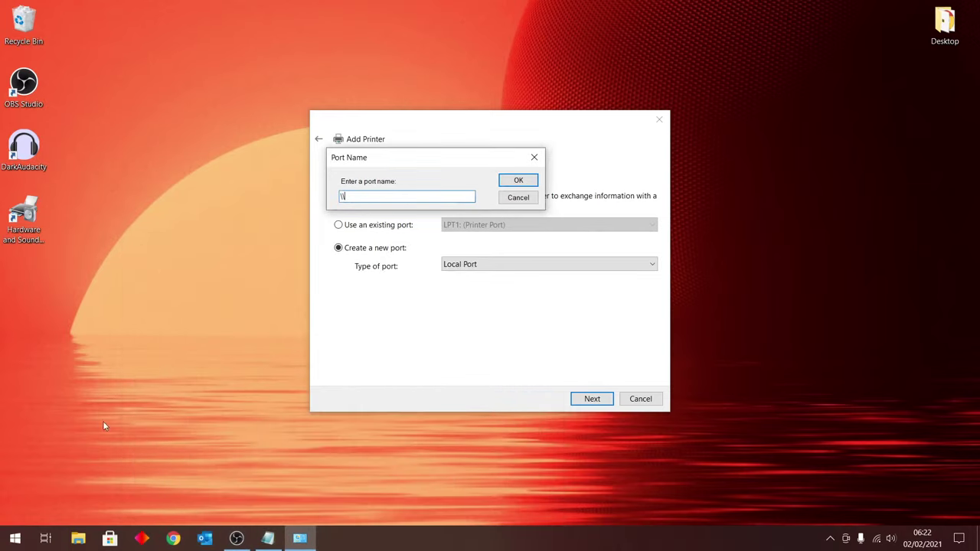
Step: Search Windows for "name" and open the View your PC name settings page
{"action": "left_click", "coordinate": [9, 541]}
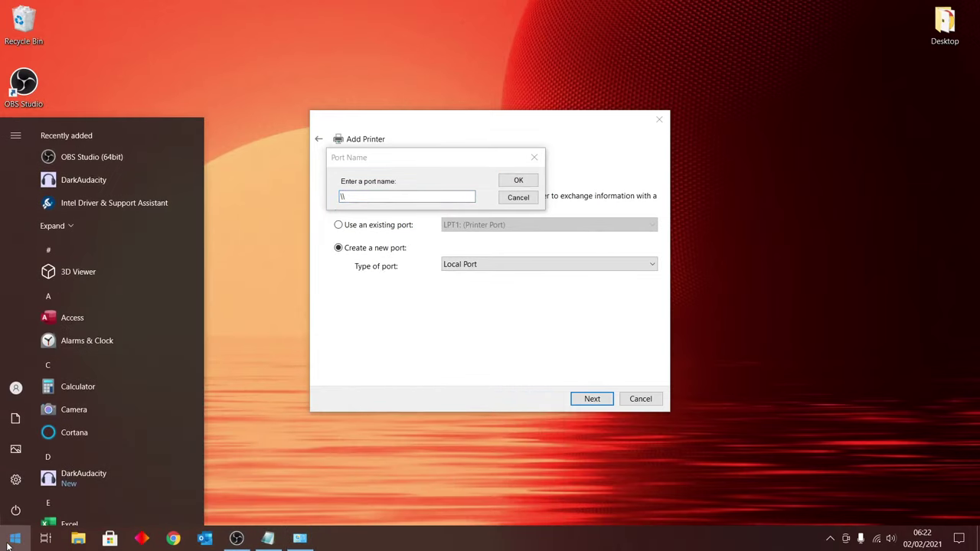
{"action": "type", "text": "name"}
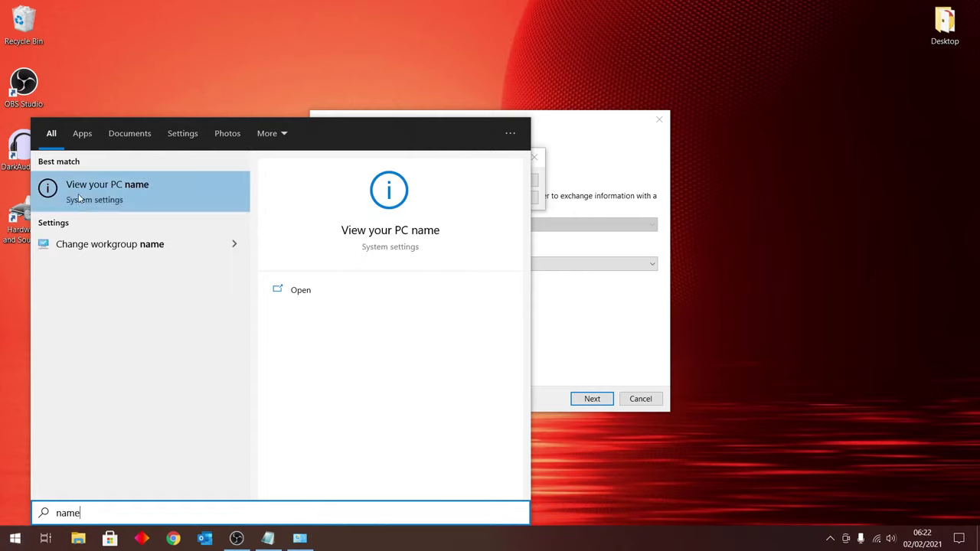
{"action": "left_click", "coordinate": [132, 194]}
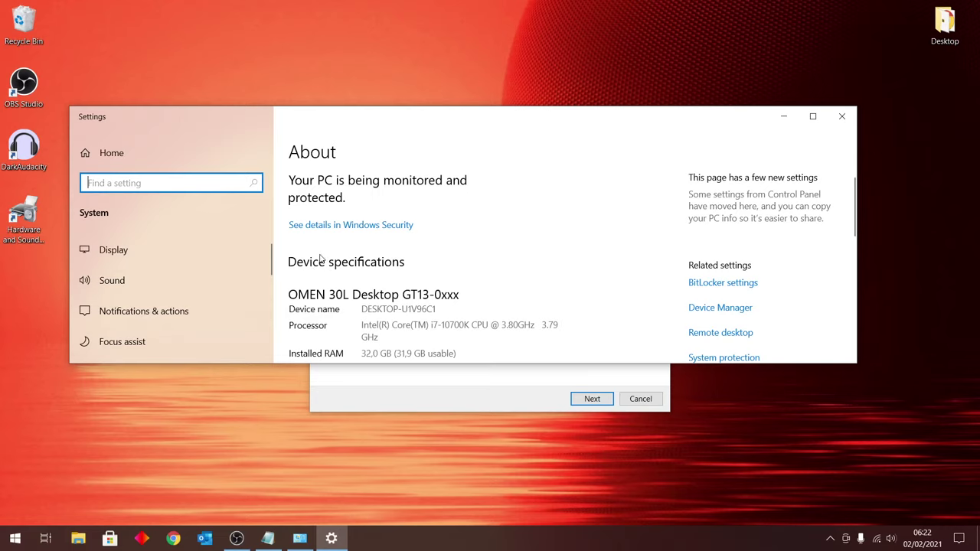
{"action": "left_click", "coordinate": [391, 267]}
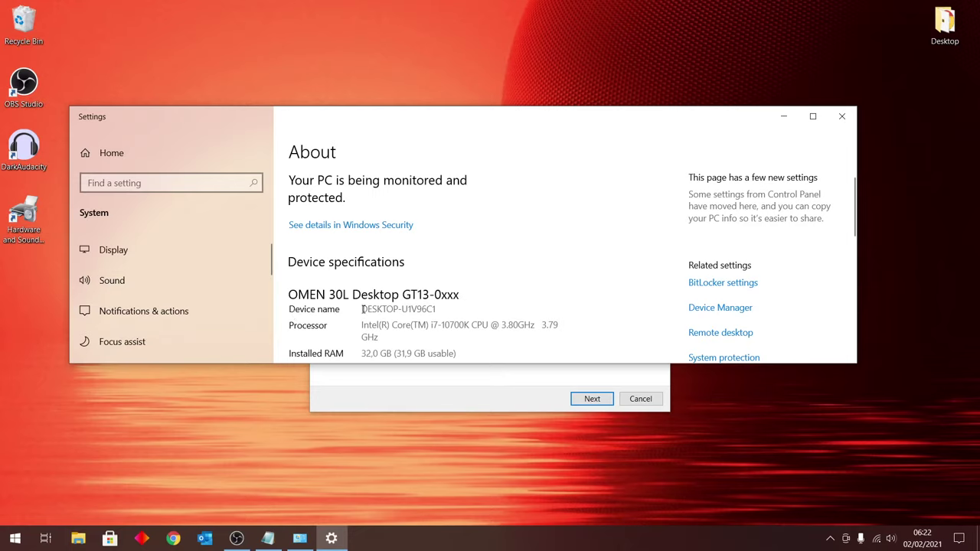
Step: Copy the device name DESKTOP-U1V96C1, close Settings, and paste it after the \\ in the port name
{"action": "left_click_drag", "start_coordinate": [362, 308], "coordinate": [440, 308]}
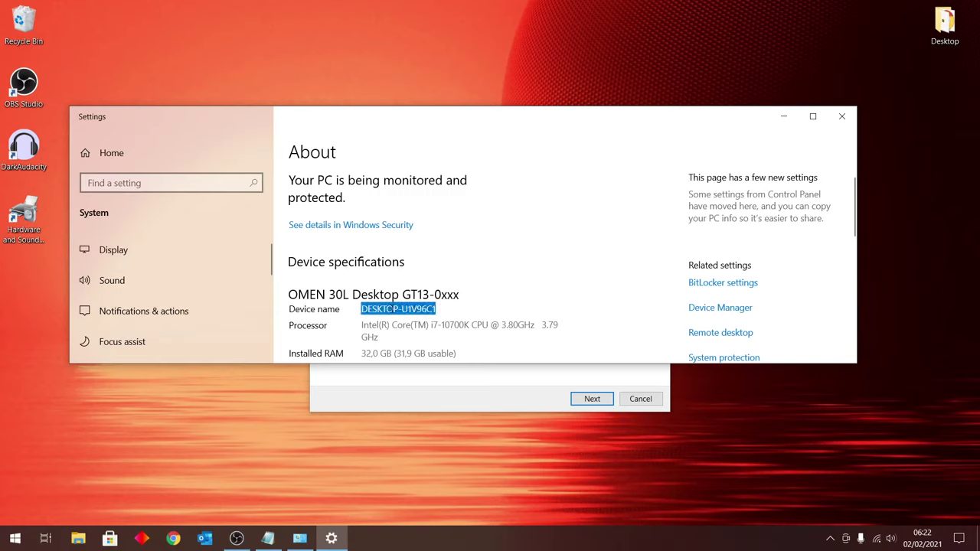
{"action": "right_click", "coordinate": [394, 310]}
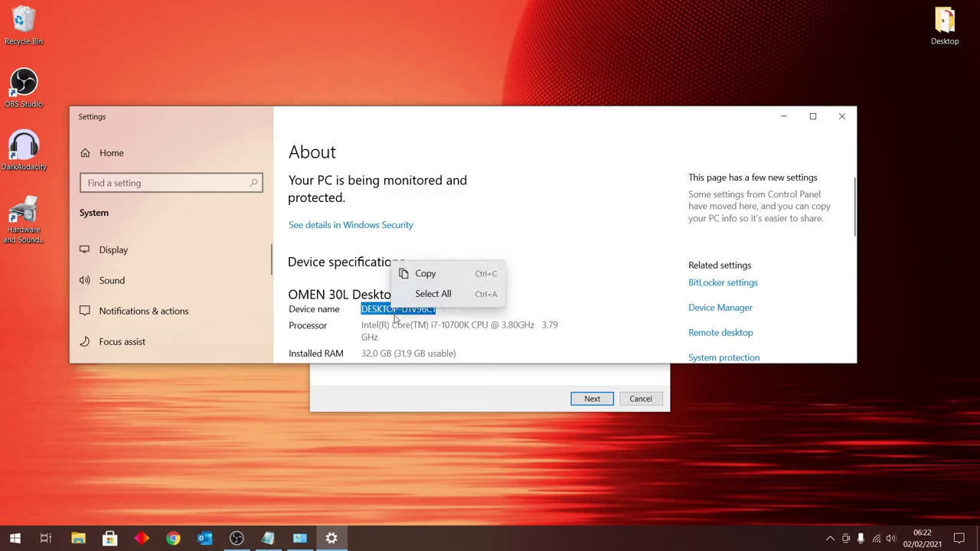
{"action": "left_click", "coordinate": [438, 275]}
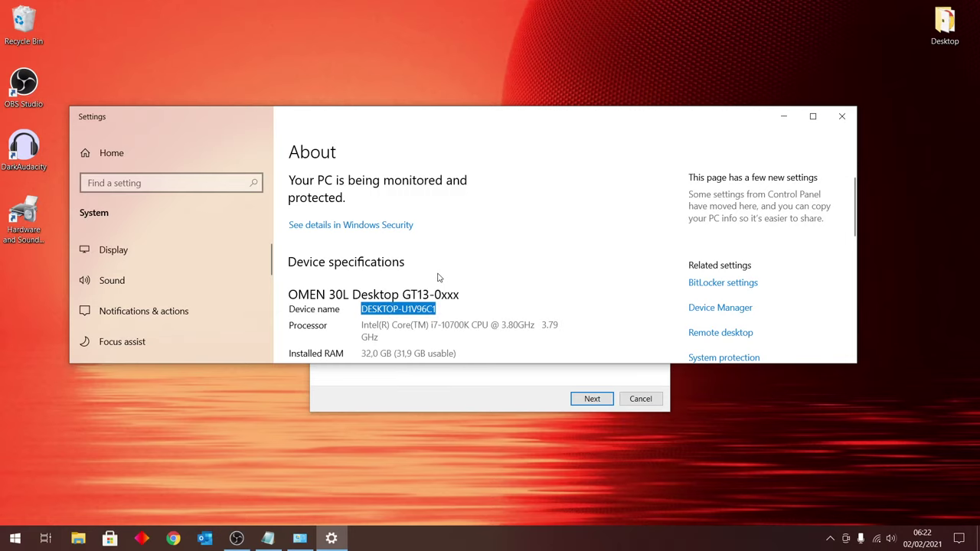
{"action": "left_click", "coordinate": [842, 118]}
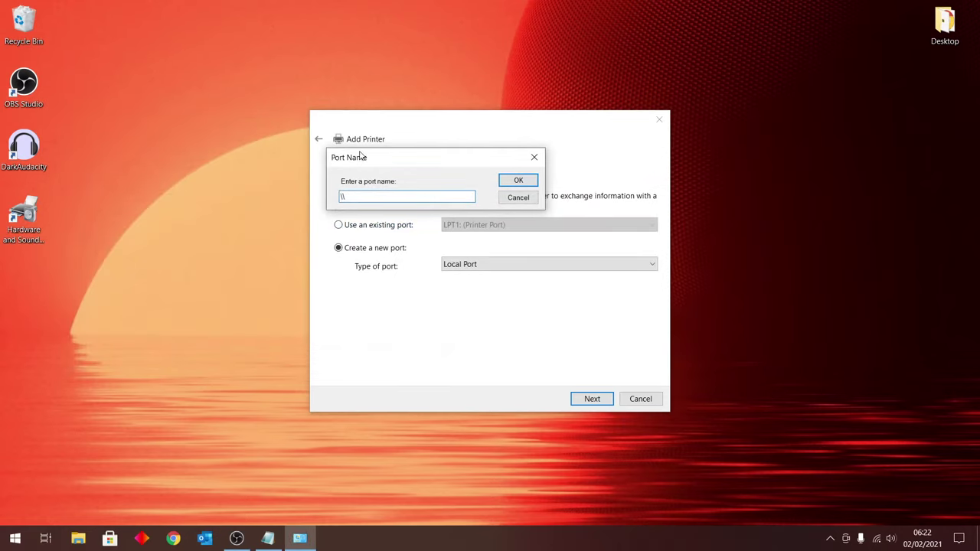
{"action": "right_click", "coordinate": [346, 196]}
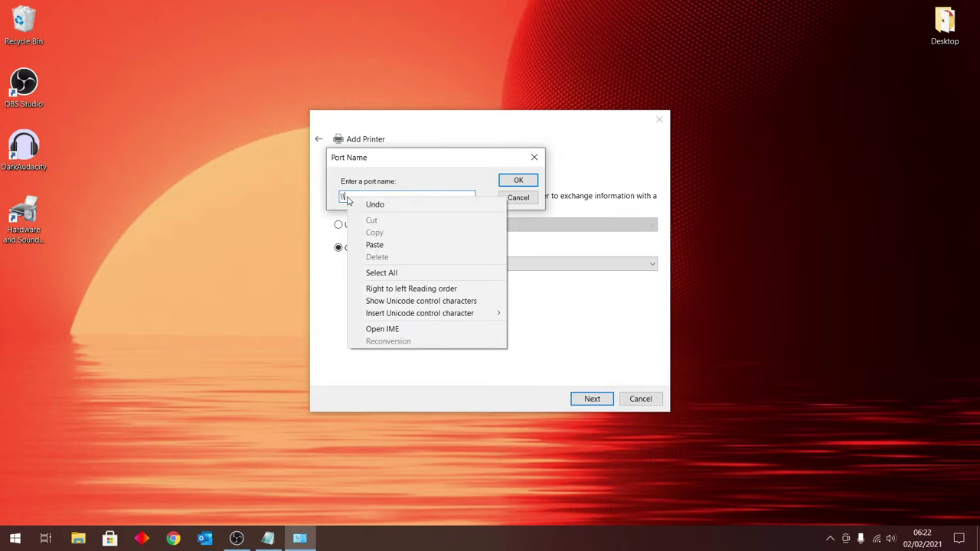
{"action": "left_click", "coordinate": [377, 248]}
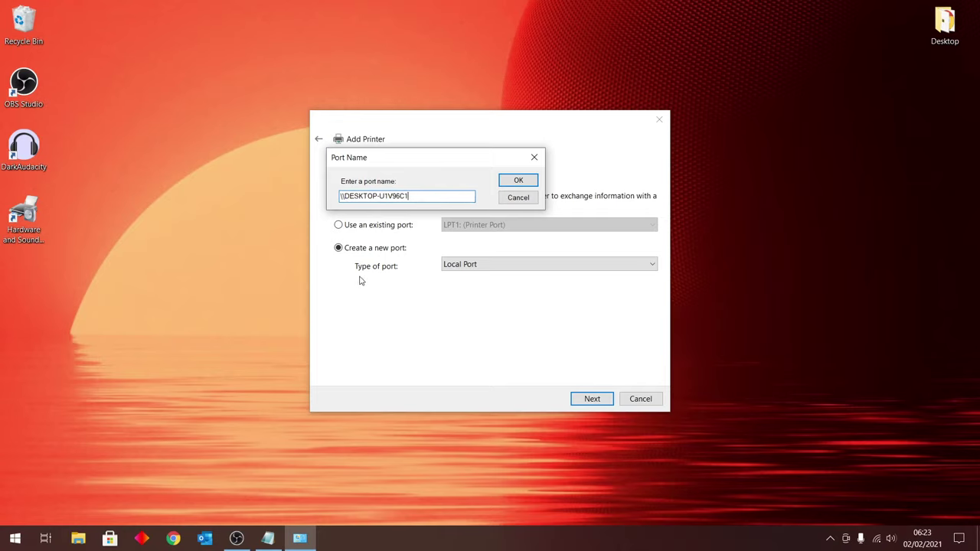
Step: Append a backslash to the port name following the Notepad format, and check the printer name part that comes after it
{"action": "left_click", "coordinate": [273, 537]}
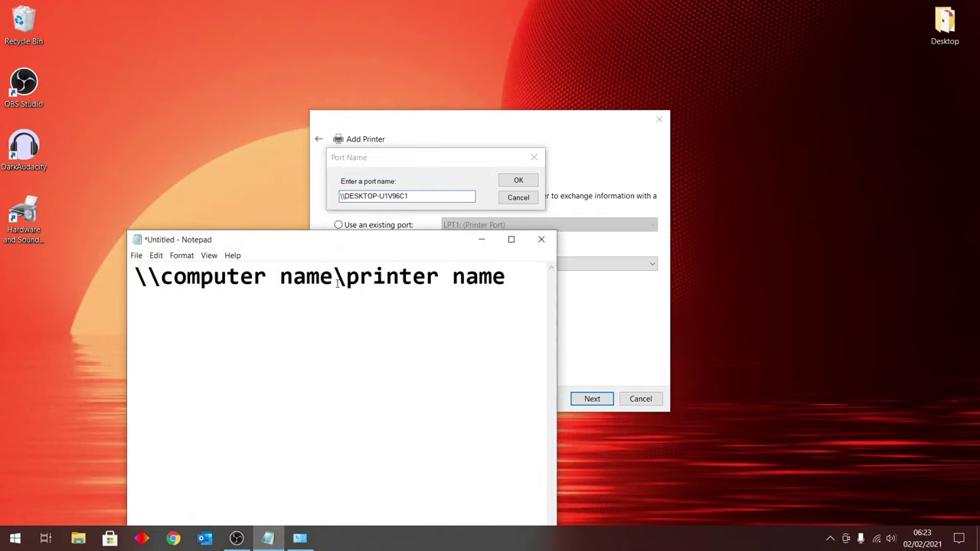
{"action": "left_click_drag", "start_coordinate": [335, 279], "coordinate": [344, 280]}
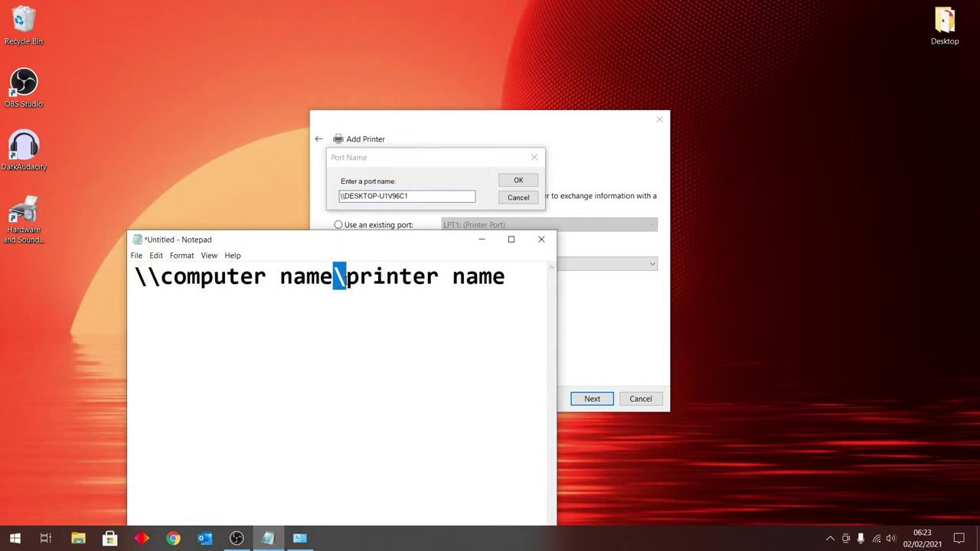
{"action": "left_click", "coordinate": [425, 196]}
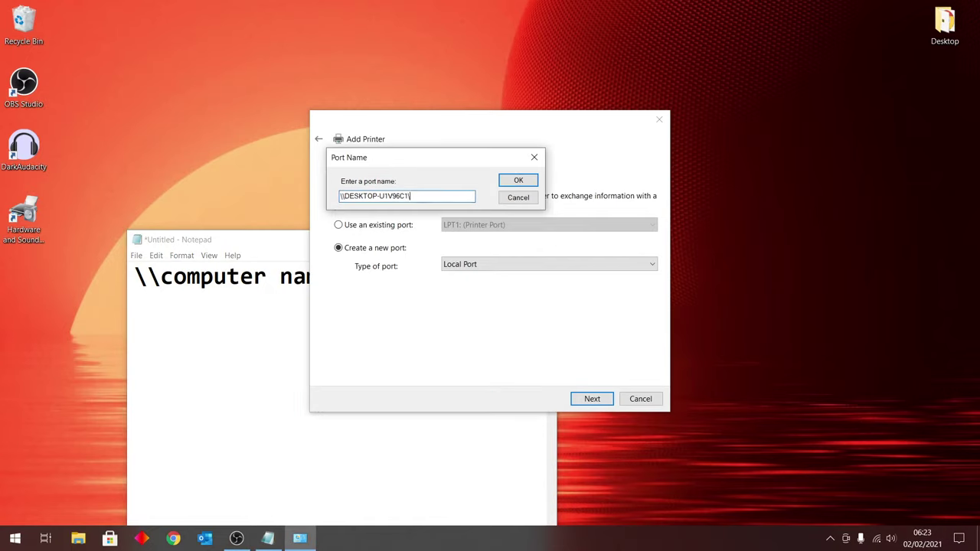
{"action": "left_click", "coordinate": [281, 334]}
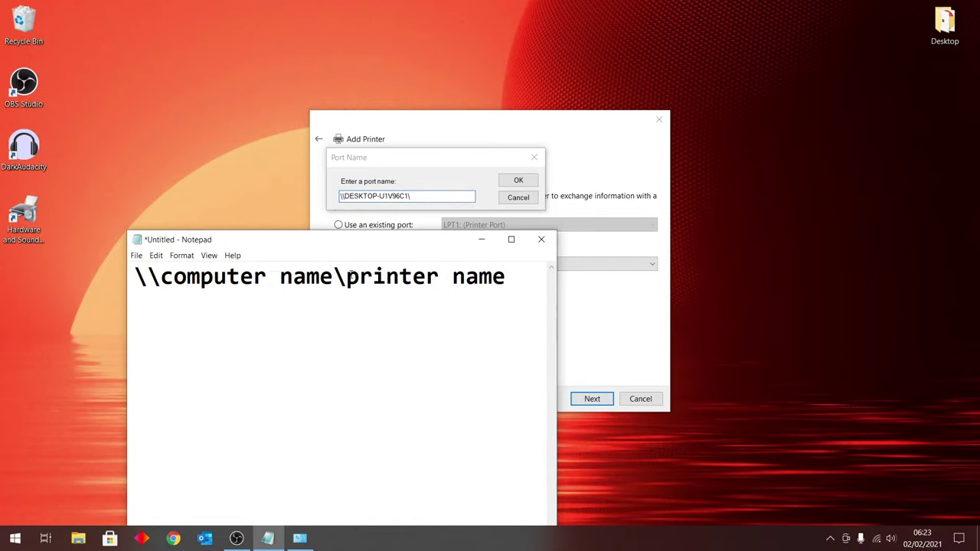
{"action": "left_click_drag", "start_coordinate": [349, 275], "coordinate": [518, 283]}
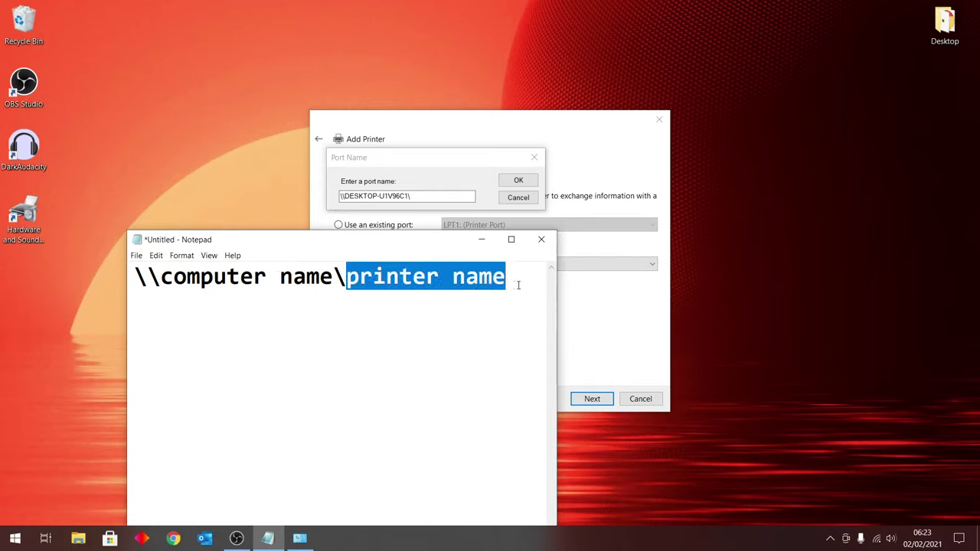
Step: Minimize the Notepad note, search Windows for "print", and open the Printers & scanners settings page
{"action": "left_click", "coordinate": [430, 367]}
{"action": "left_click", "coordinate": [482, 239]}
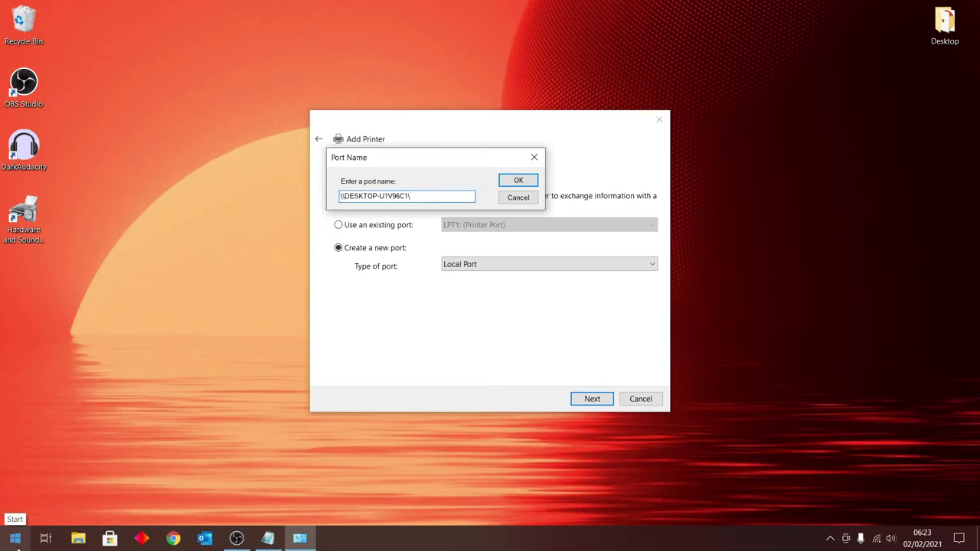
{"action": "left_click", "coordinate": [16, 539]}
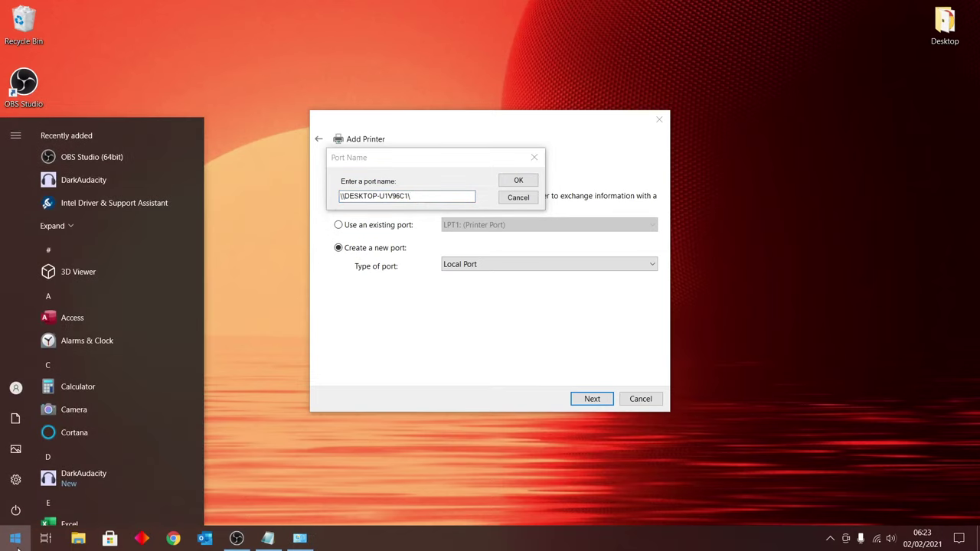
{"action": "type", "text": "print"}
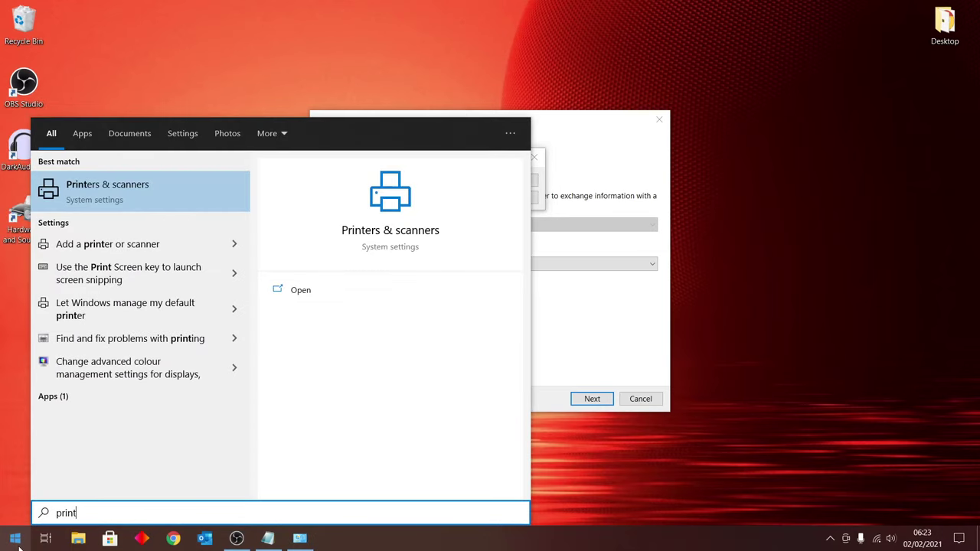
{"action": "left_click", "coordinate": [131, 193]}
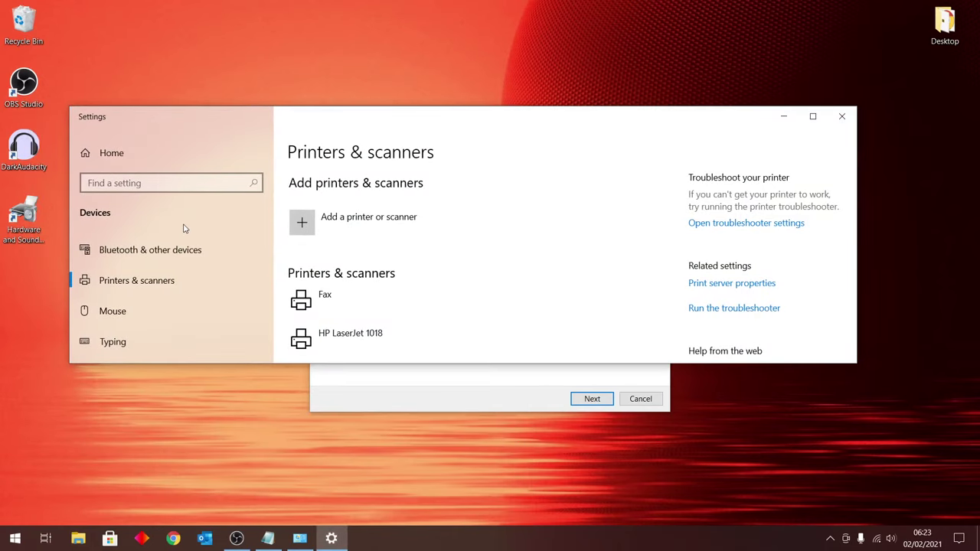
Step: Look up the exact printer name in the printers list, close Settings, append HP LaserJet 1018 to the port name, and confirm the port
{"action": "scroll", "coordinate": [382, 258], "scroll_direction": "down", "scroll_amount": 2}
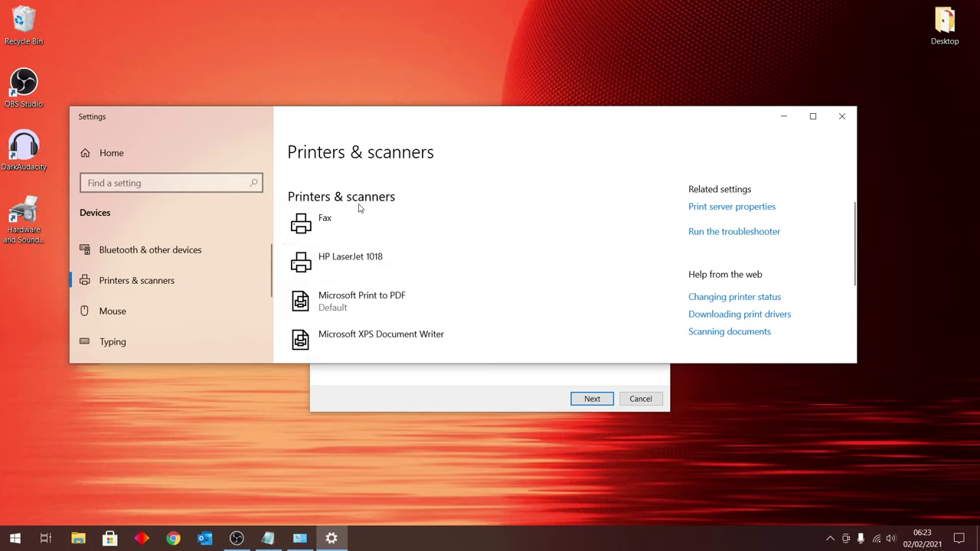
{"action": "scroll", "coordinate": [395, 210], "scroll_direction": "down", "scroll_amount": 1}
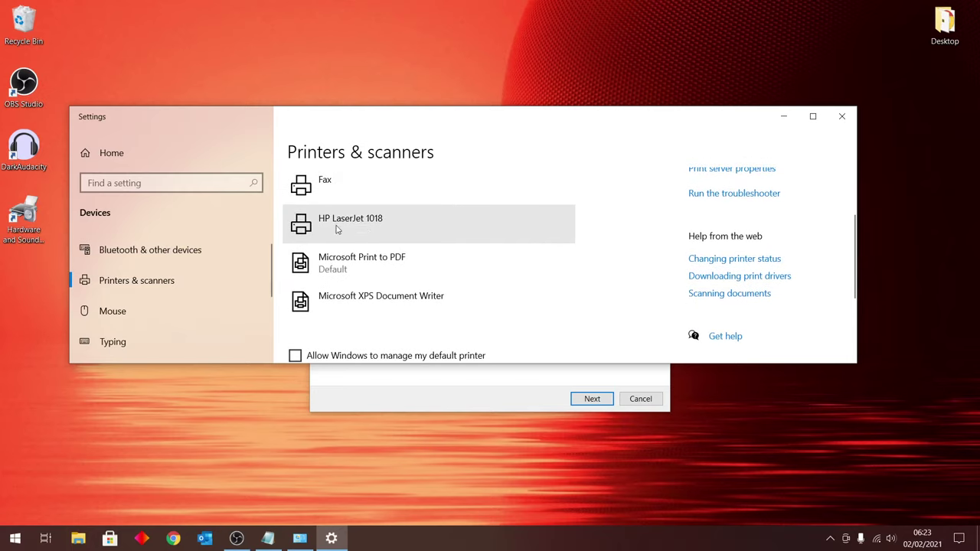
{"action": "scroll", "coordinate": [336, 229], "scroll_direction": "up", "scroll_amount": 1}
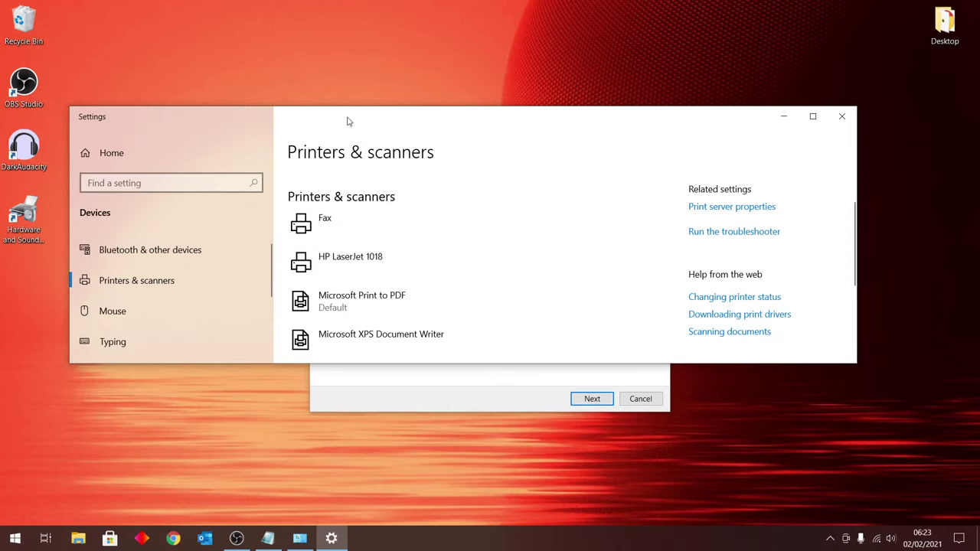
{"action": "left_click_drag", "start_coordinate": [347, 121], "coordinate": [350, 281]}
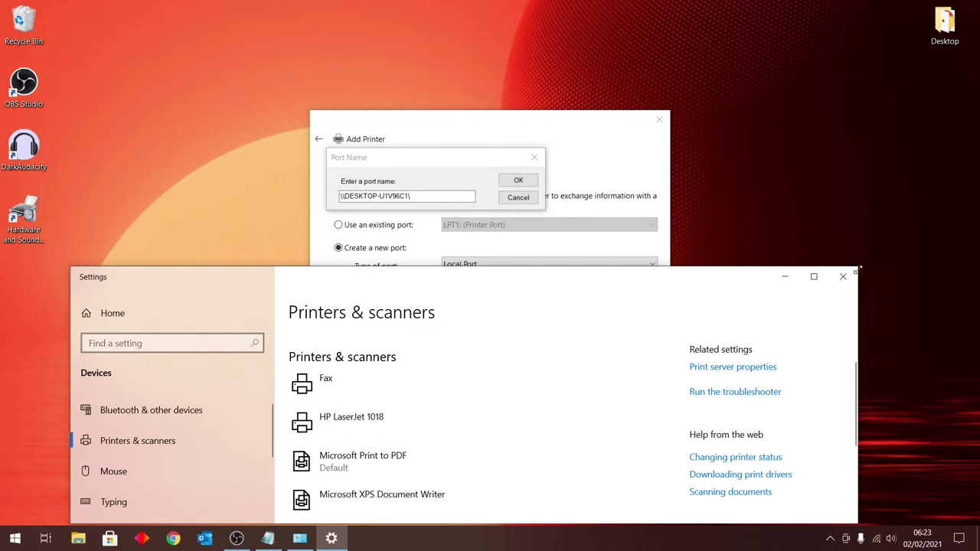
{"action": "left_click", "coordinate": [840, 277]}
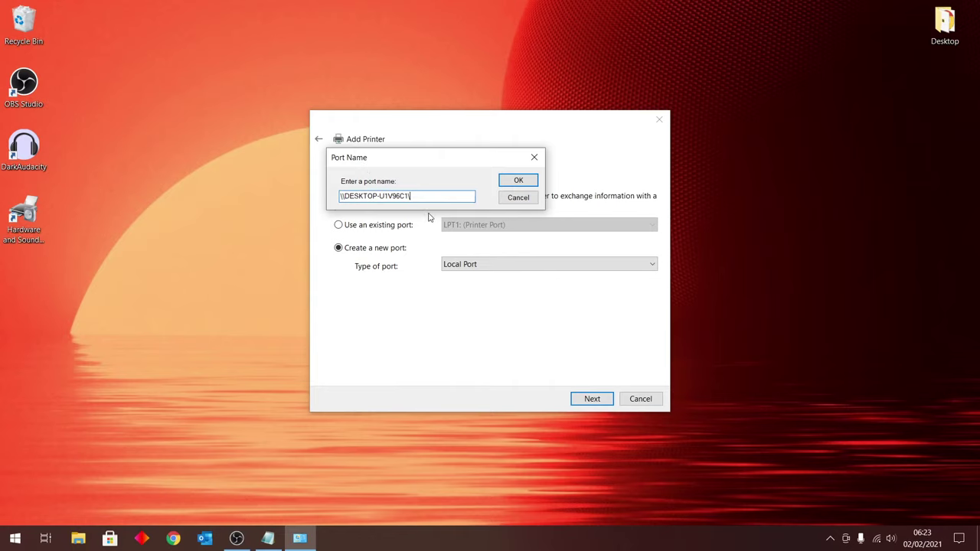
{"action": "type", "text": "HP LaserJet 1018"}
{"action": "left_click", "coordinate": [521, 181]}
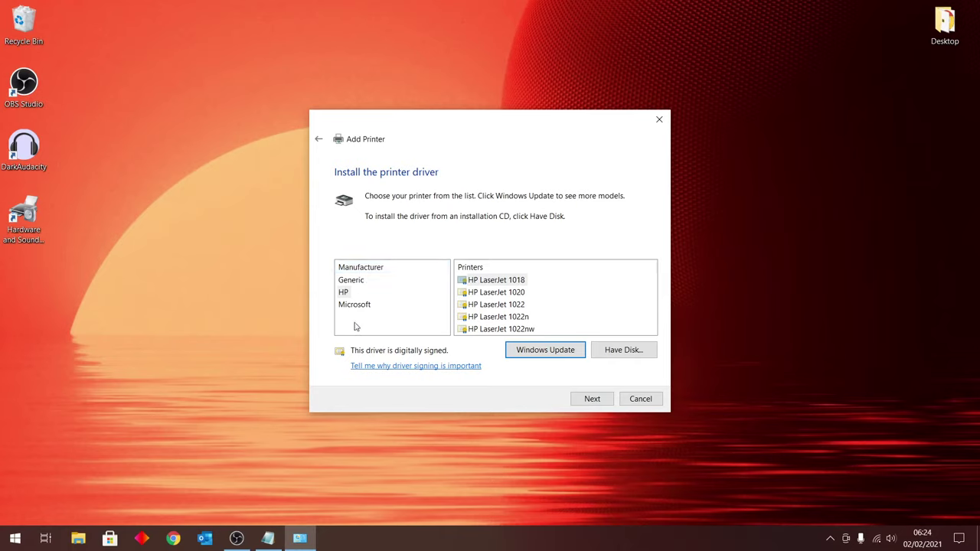
Step: Browse the printer drivers offered under the Generic, HP and Microsoft manufacturers
{"action": "left_click", "coordinate": [351, 281]}
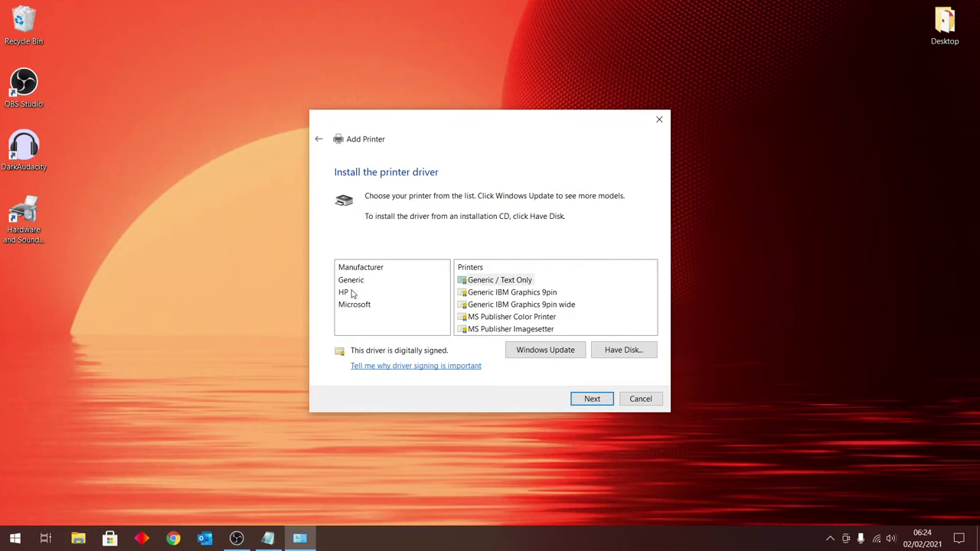
{"action": "left_click", "coordinate": [351, 292]}
{"action": "left_click", "coordinate": [352, 305]}
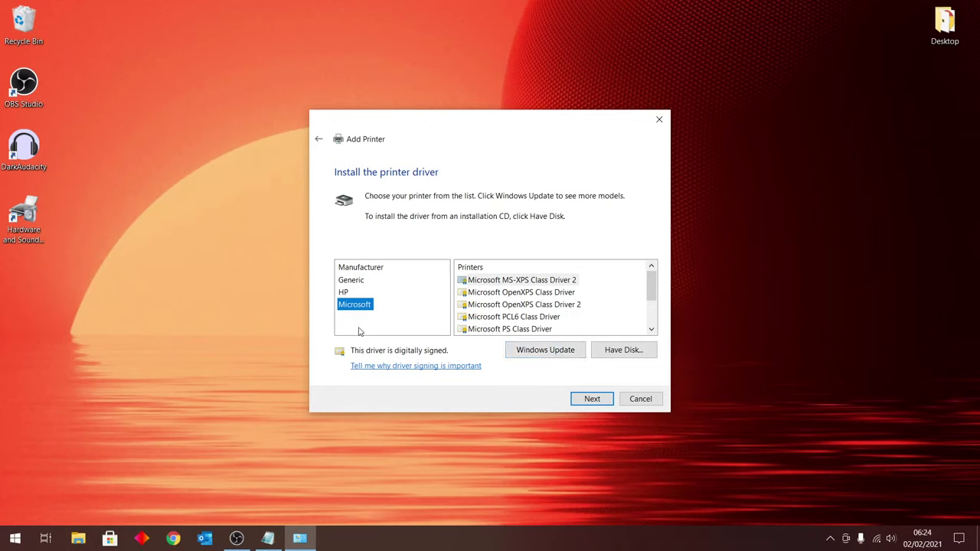
{"action": "left_click", "coordinate": [395, 294]}
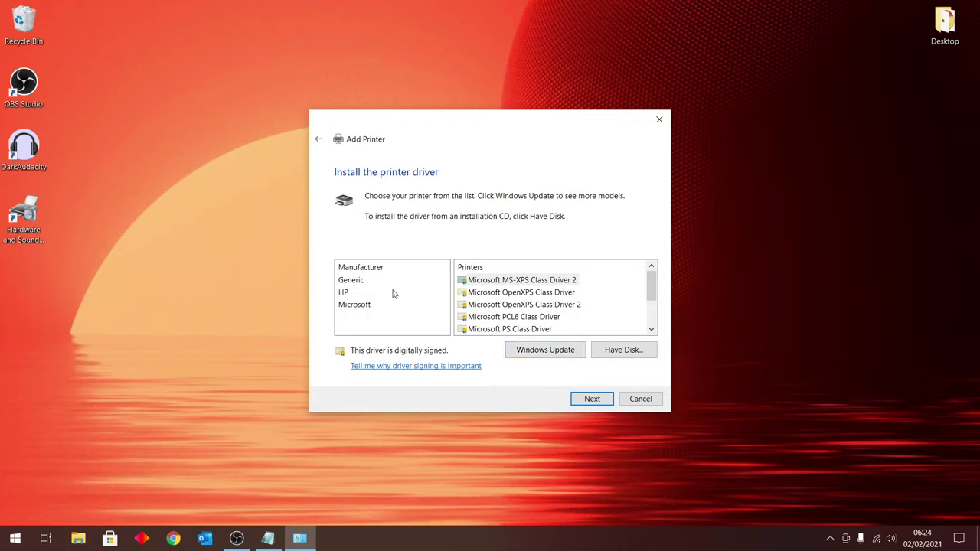
Step: Choose the HP LaserJet 1018 driver from manufacturer HP and proceed with the currently installed driver version
{"action": "left_click", "coordinate": [343, 293]}
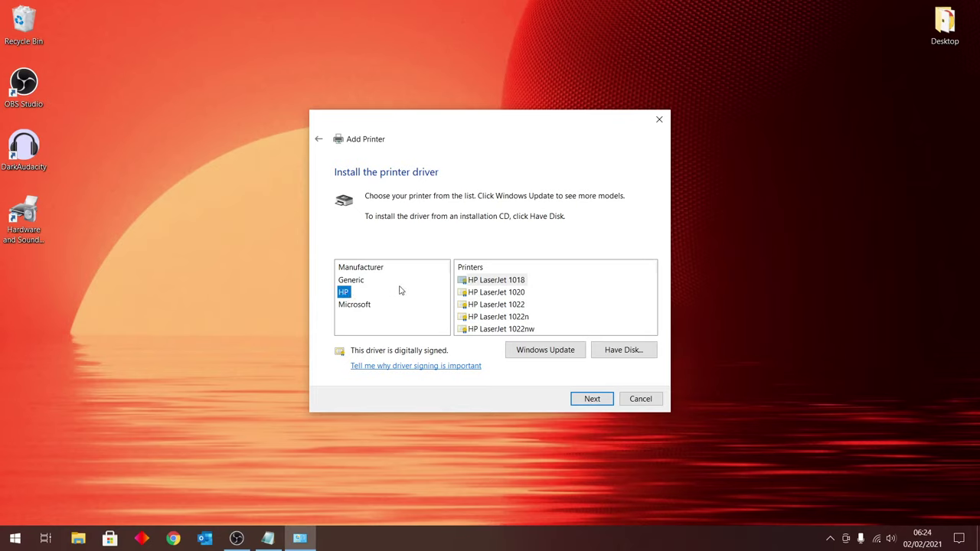
{"action": "left_click", "coordinate": [505, 281]}
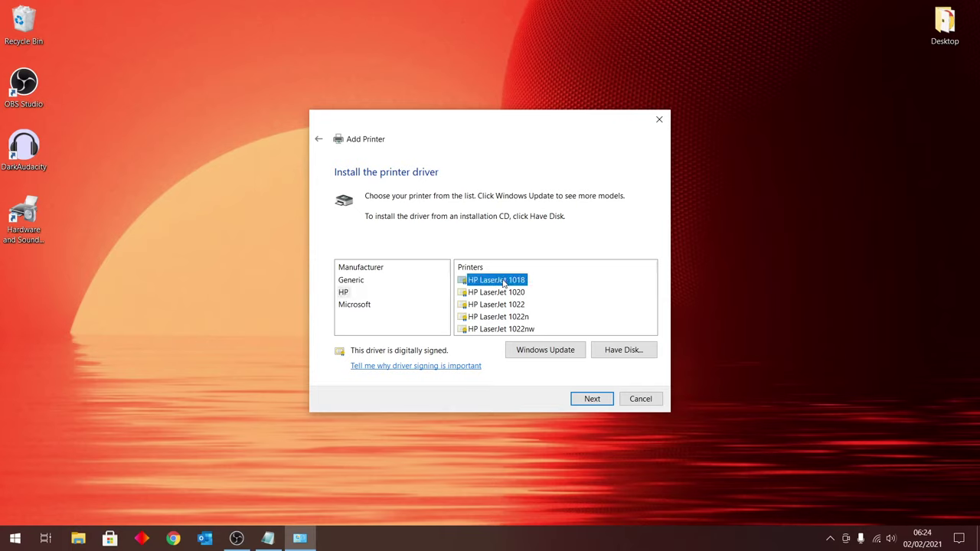
{"action": "left_click", "coordinate": [345, 297]}
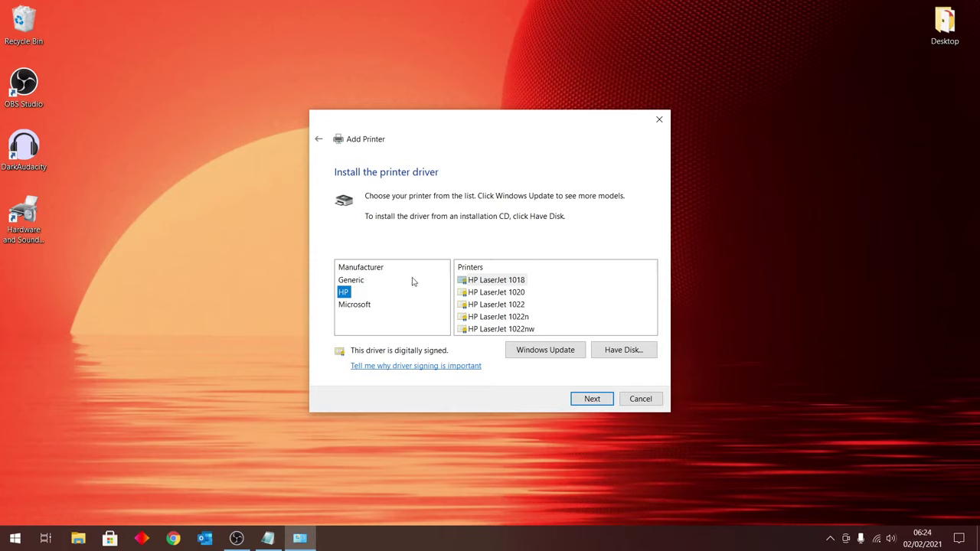
{"action": "left_click", "coordinate": [486, 282]}
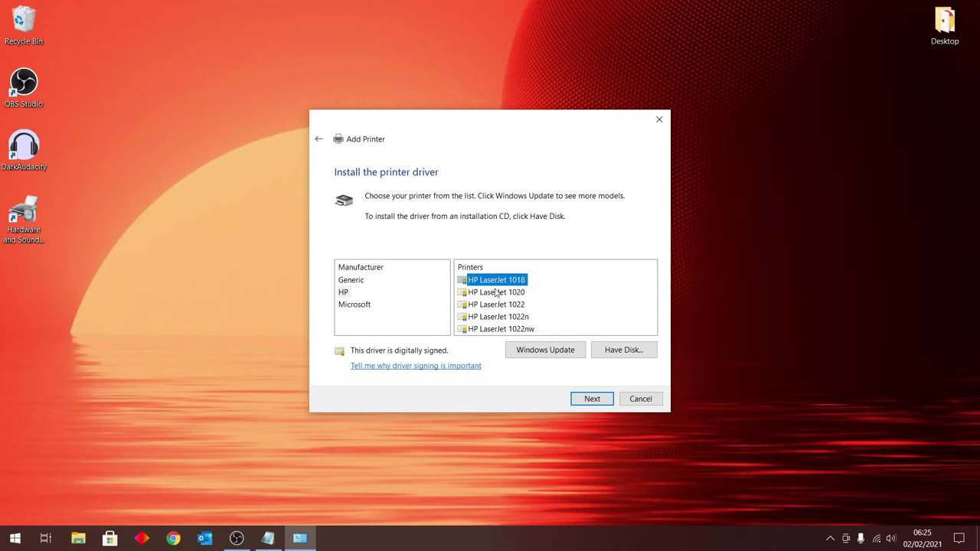
{"action": "left_click", "coordinate": [584, 399]}
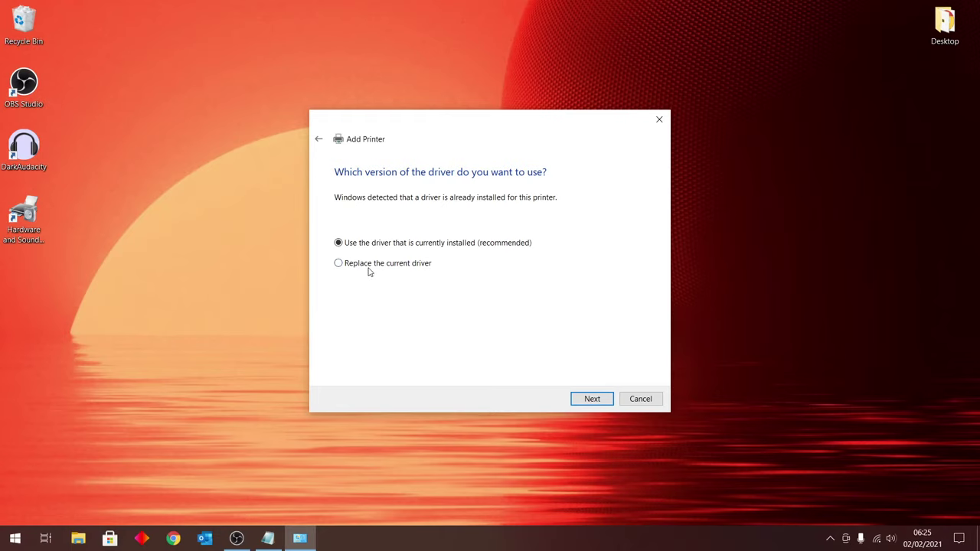
{"action": "left_click", "coordinate": [595, 398]}
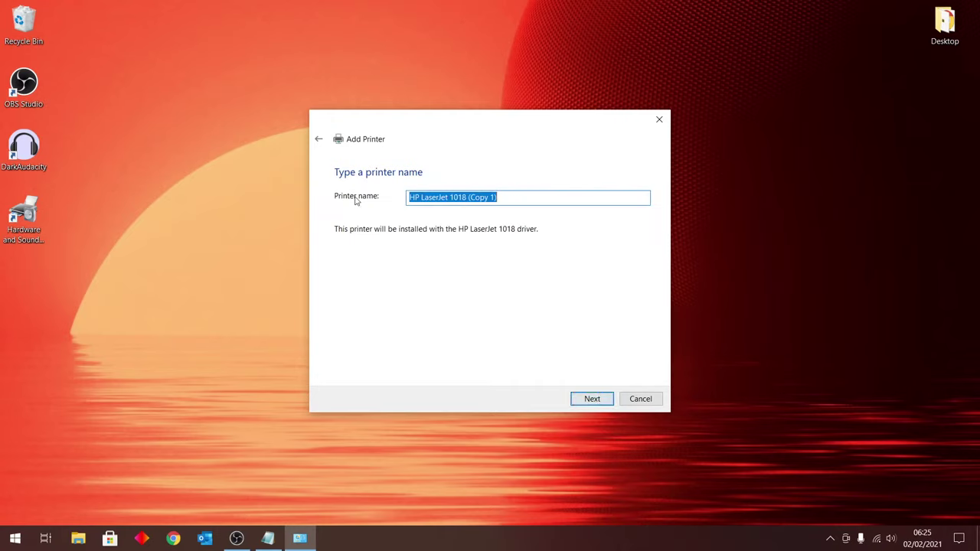